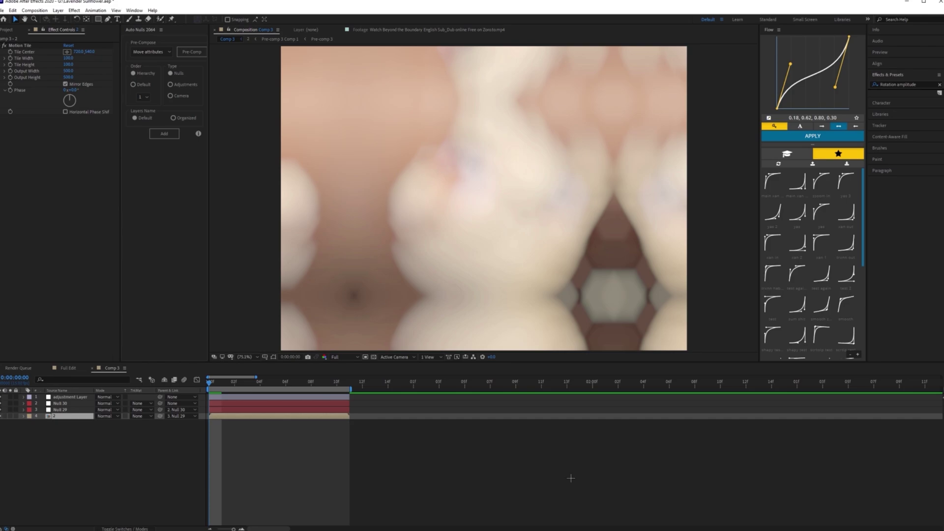
Find Sapphire S_Shake in Effects & Presets, apply it to clip layer 2, and preview.
{"action": "left_click", "coordinate": [940, 85]}
{"action": "type", "text": "s_shak"}
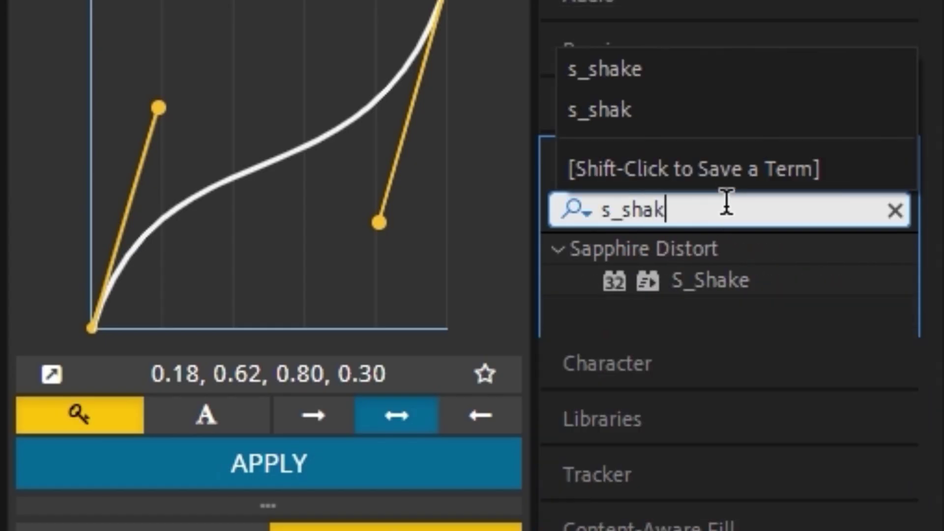
{"action": "type", "text": "e"}
{"action": "left_click", "coordinate": [710, 281]}
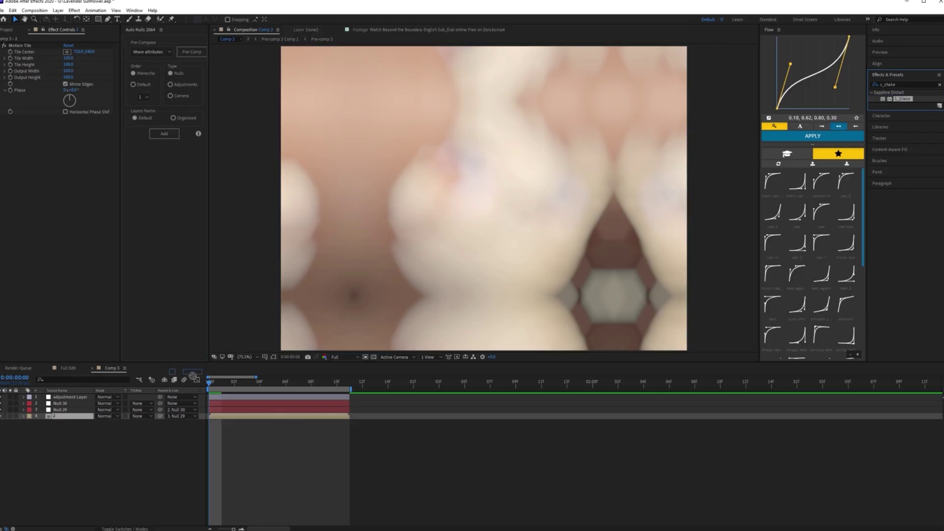
{"action": "left_click_drag", "start_coordinate": [193, 377], "coordinate": [209, 416]}
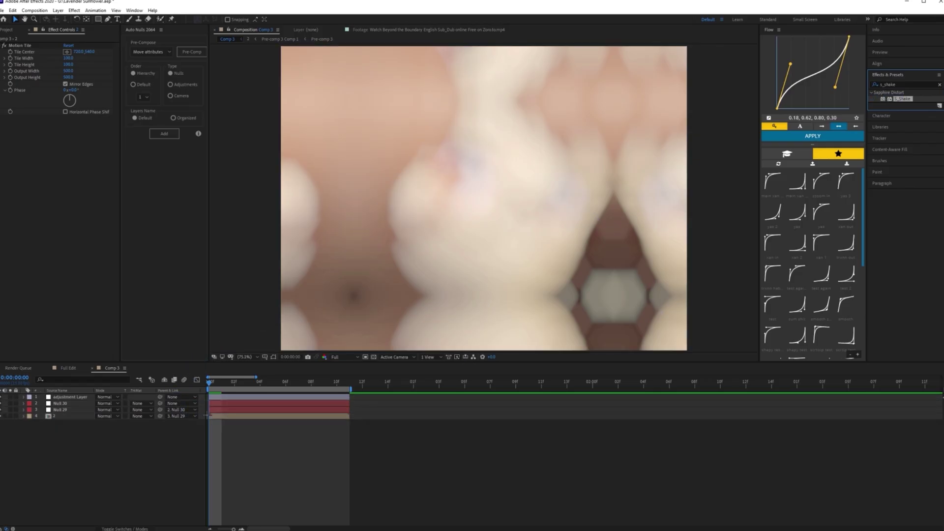
{"action": "left_click_drag", "start_coordinate": [243, 427], "coordinate": [243, 428]}
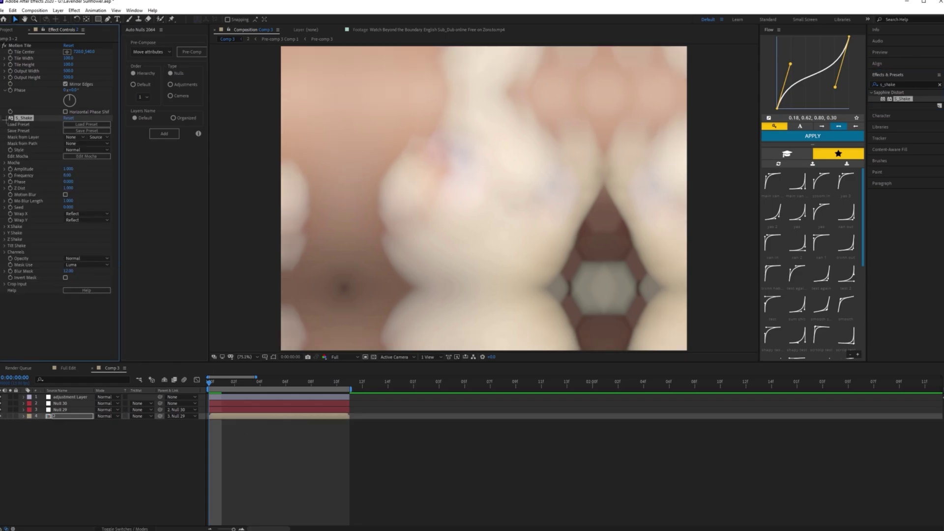
{"action": "key", "text": "space"}
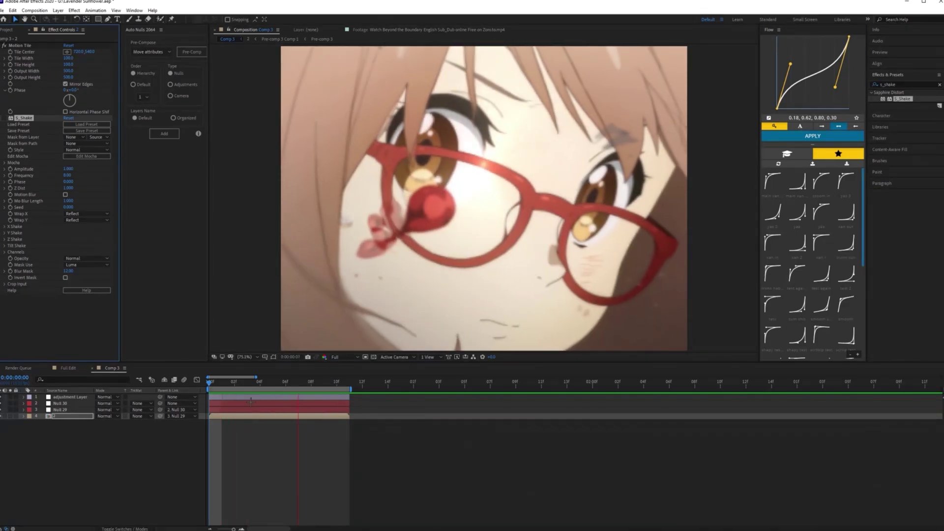
{"action": "key", "text": "space"}
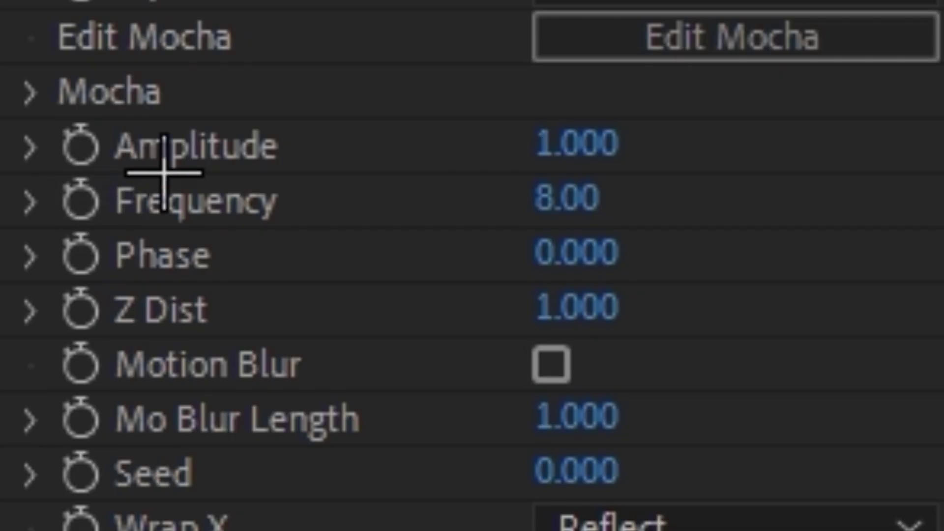
Set S_Shake Amplitude to 0.34 and Frequency to 2.
{"action": "left_click", "coordinate": [67, 168]}
{"action": "type", "text": "0.3"}
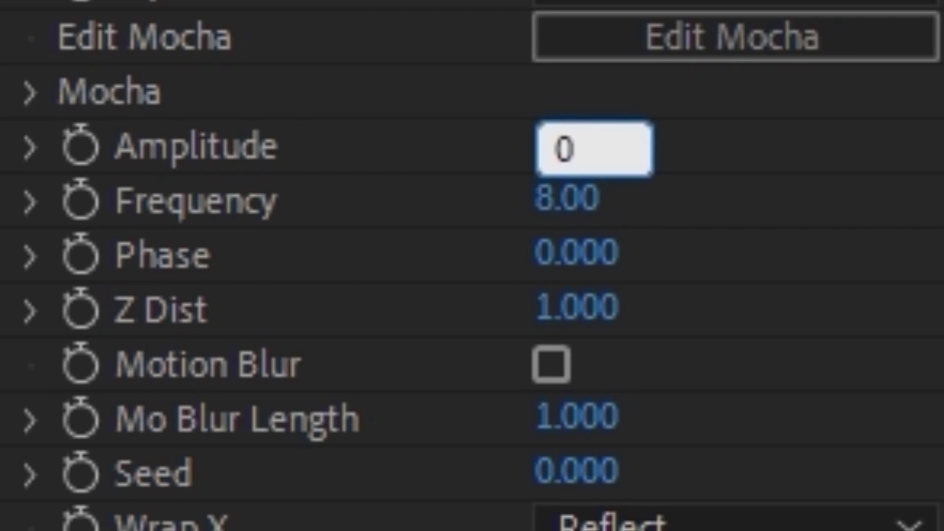
{"action": "type", "text": "4"}
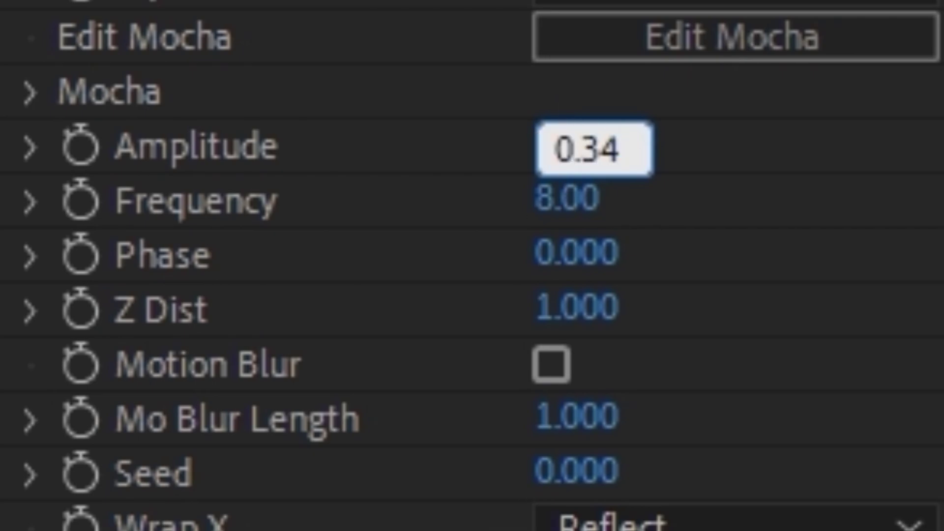
{"action": "key", "text": "Return"}
{"action": "left_click", "coordinate": [559, 203]}
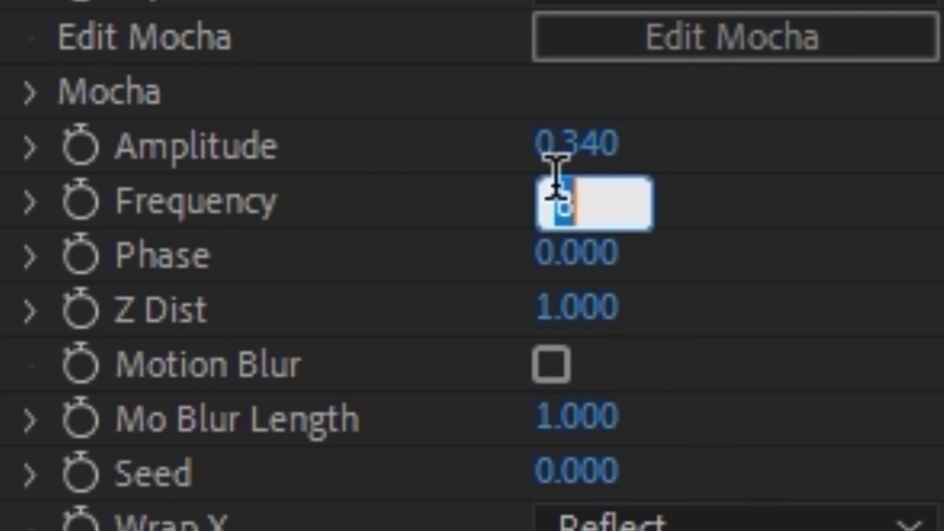
{"action": "type", "text": "2"}
{"action": "key", "text": "Return"}
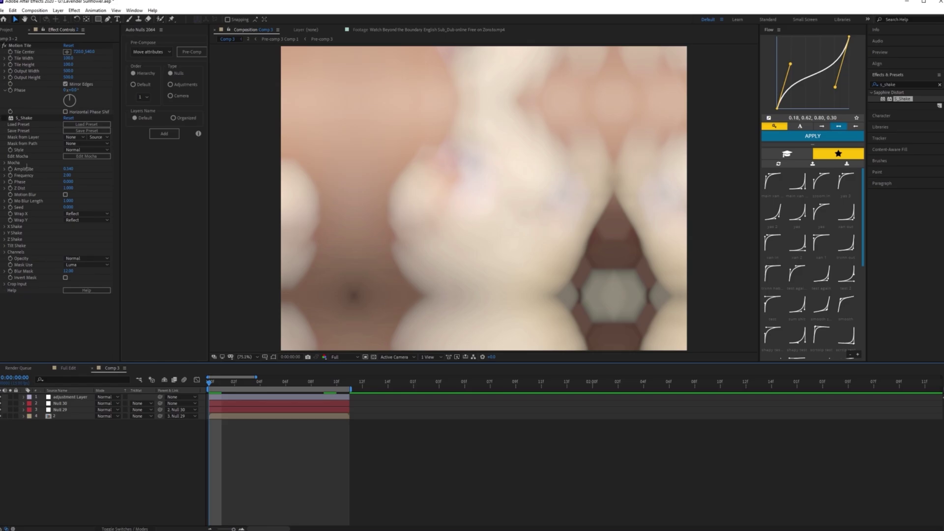
Set X Shake's Rand Amp to 20 and Y Shake's Rand Amp to 90.
{"action": "left_click", "coordinate": [5, 226]}
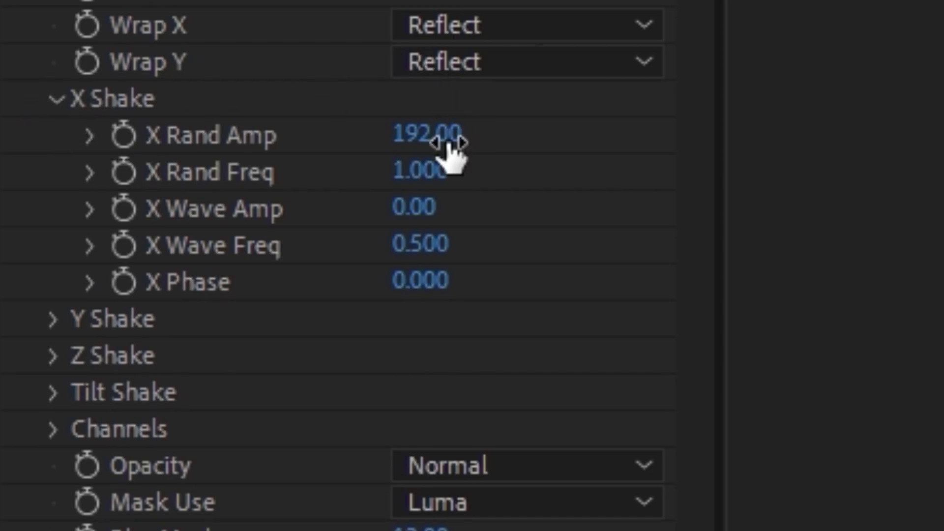
{"action": "left_click", "coordinate": [433, 141]}
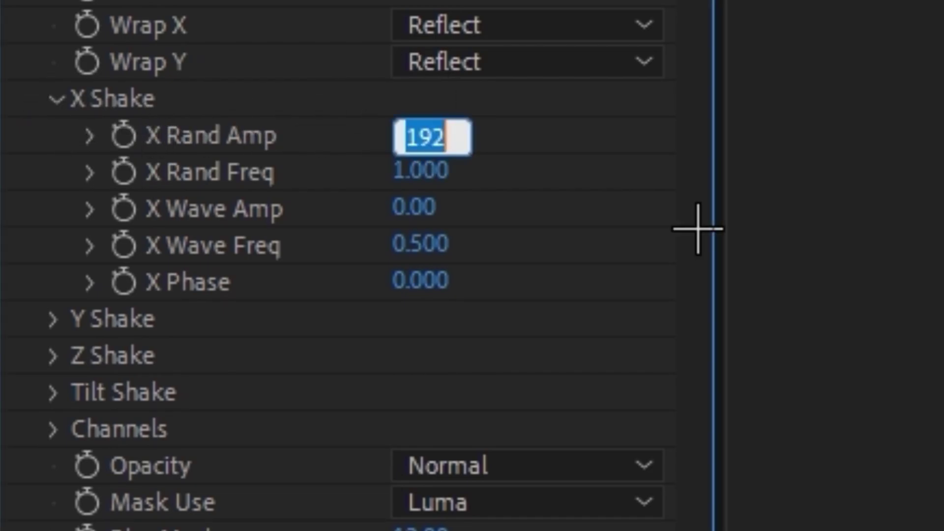
{"action": "type", "text": "20"}
{"action": "key", "text": "Return"}
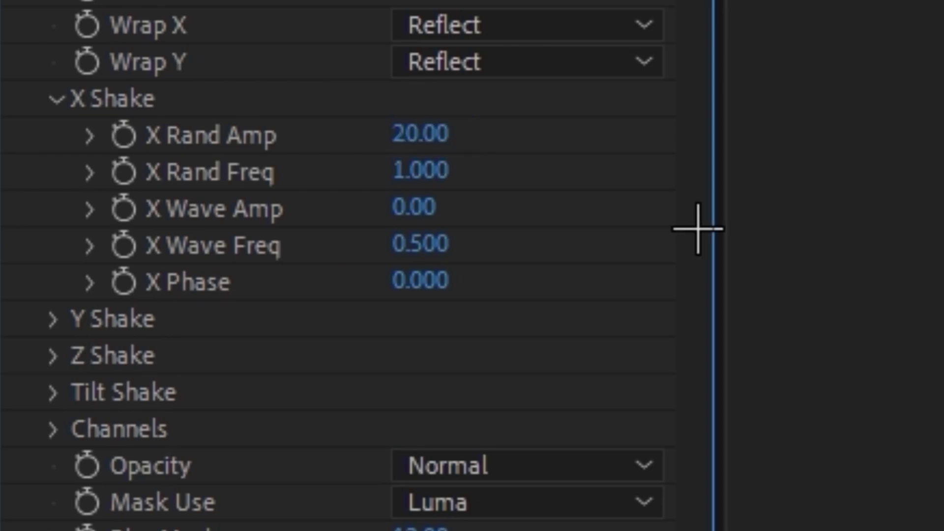
{"action": "left_click", "coordinate": [52, 320]}
{"action": "left_click", "coordinate": [416, 357]}
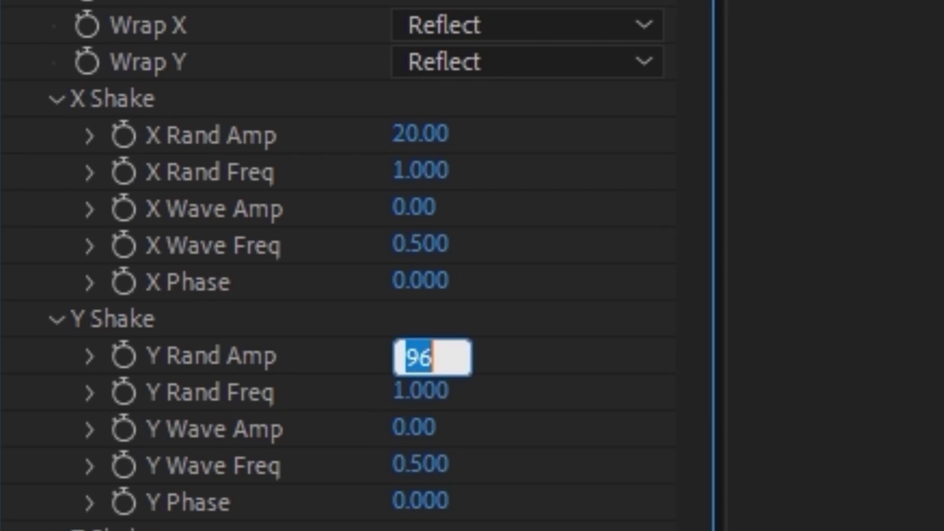
{"action": "type", "text": "90"}
{"action": "key", "text": "Return"}
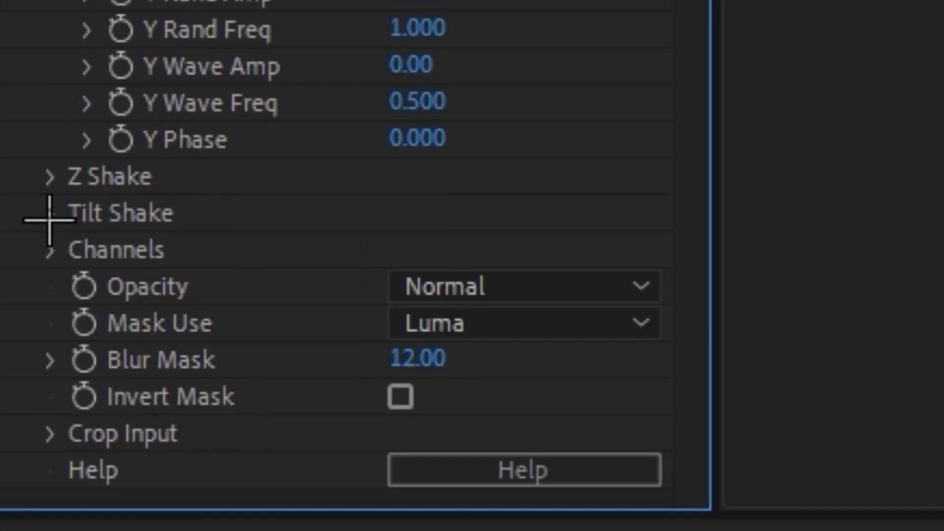
Under Tilt Shake, set Tilt Rand Amp to 5 and Tilt Wave Amp to 2.
{"action": "left_click", "coordinate": [49, 217]}
{"action": "left_click", "coordinate": [394, 250]}
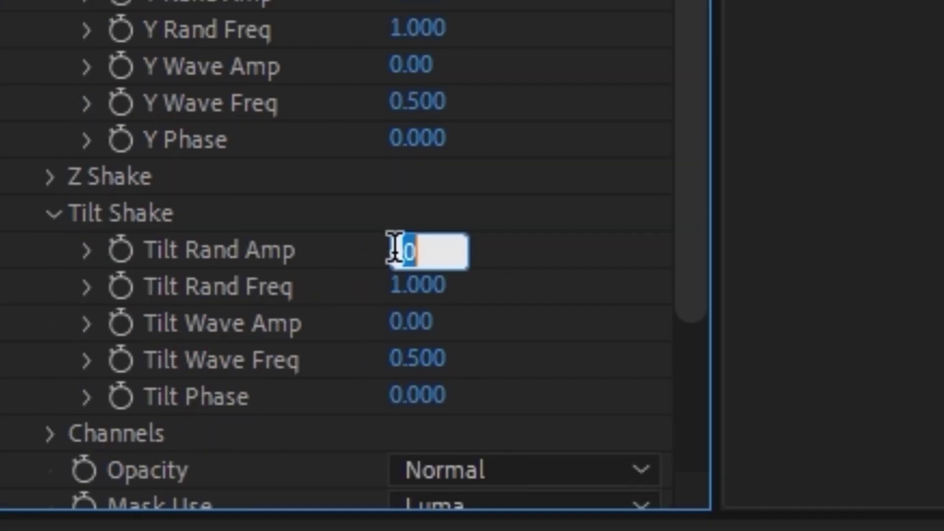
{"action": "type", "text": "5"}
{"action": "key", "text": "Return"}
{"action": "left_click", "coordinate": [400, 323]}
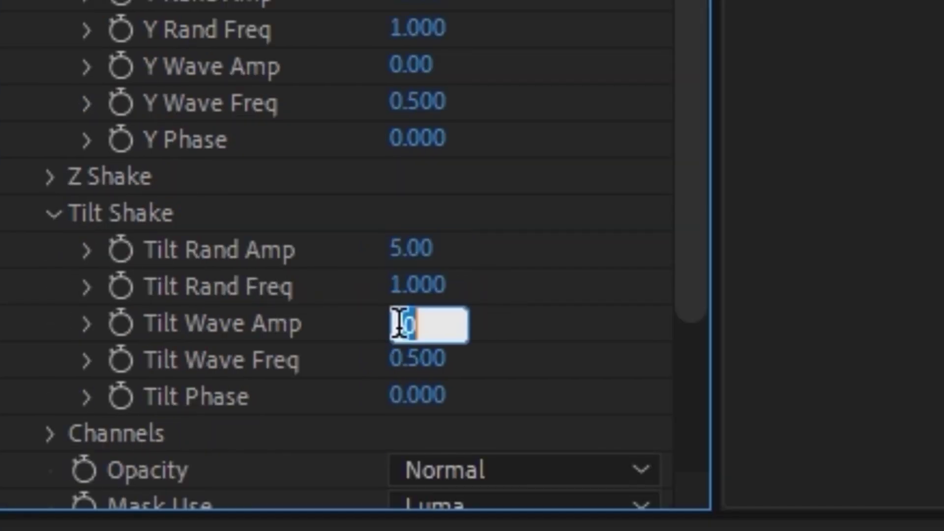
{"action": "type", "text": "2"}
{"action": "key", "text": "Return"}
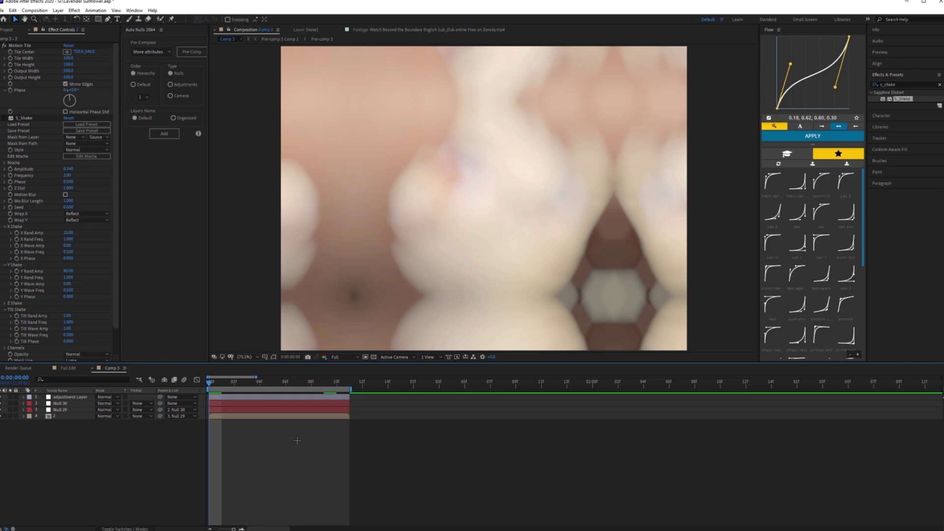
Keyframe layer 2's S_Shake Amplitude to 1.09 at frame 11.
{"action": "left_click", "coordinate": [217, 416]}
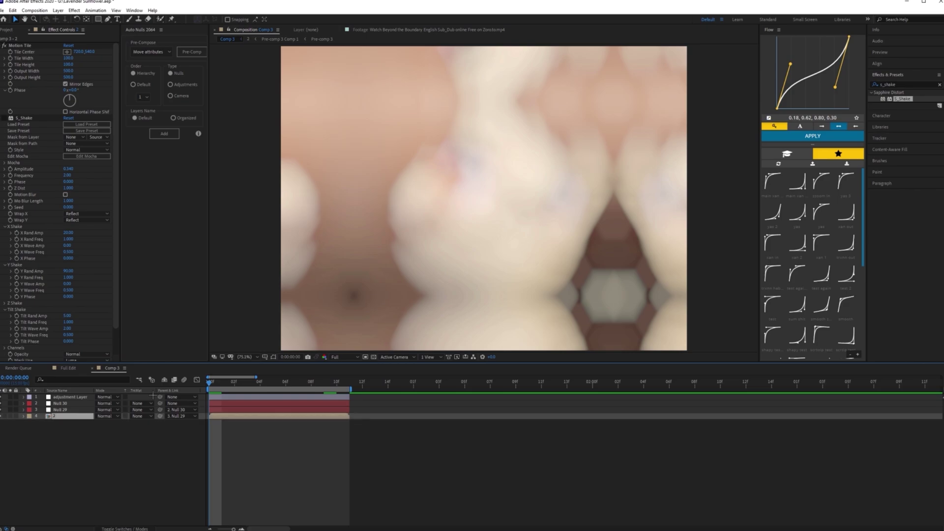
{"action": "left_click", "coordinate": [24, 118]}
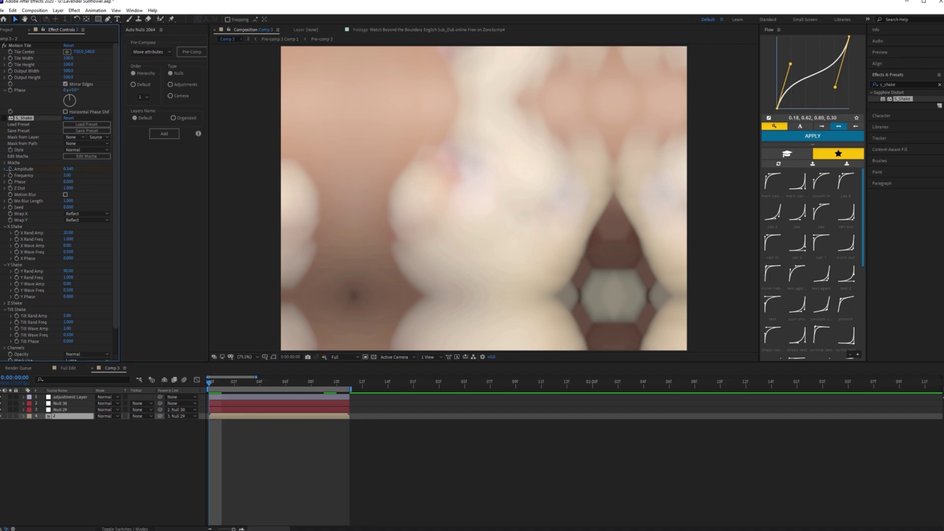
{"action": "key", "text": "u"}
{"action": "left_click", "coordinate": [349, 384]}
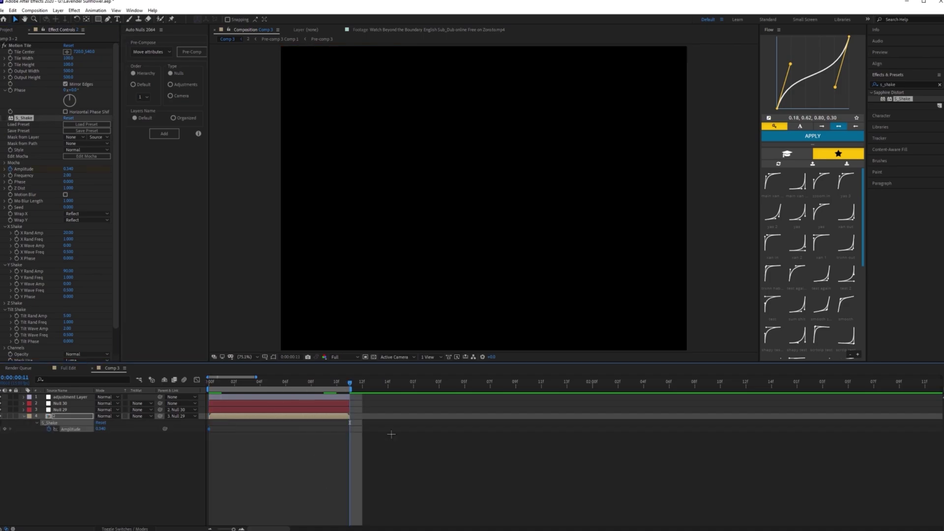
{"action": "left_click", "coordinate": [68, 169]}
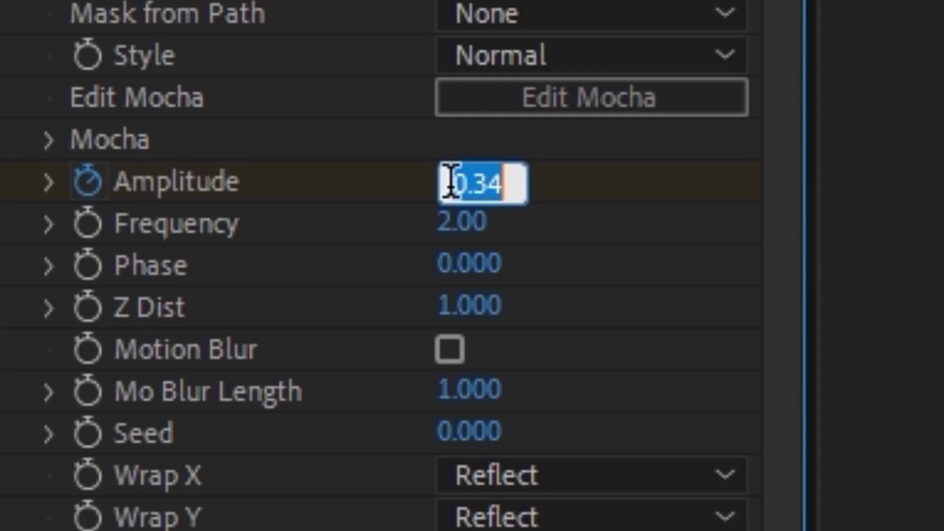
{"action": "type", "text": "1.09"}
{"action": "key", "text": "Return"}
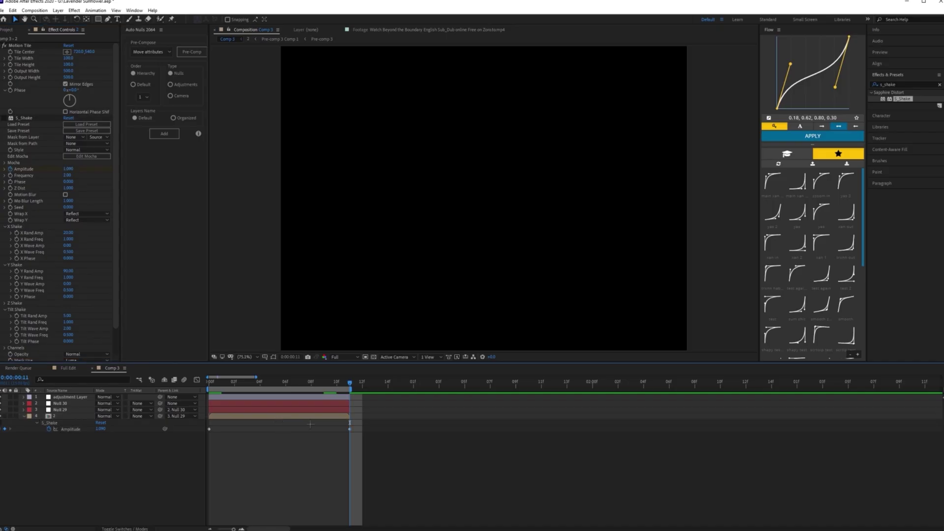
Ease both Amplitude keyframes by reshaping Bezier handles in the Graph Editor, then preview.
{"action": "left_click_drag", "start_coordinate": [374, 433], "coordinate": [198, 427]}
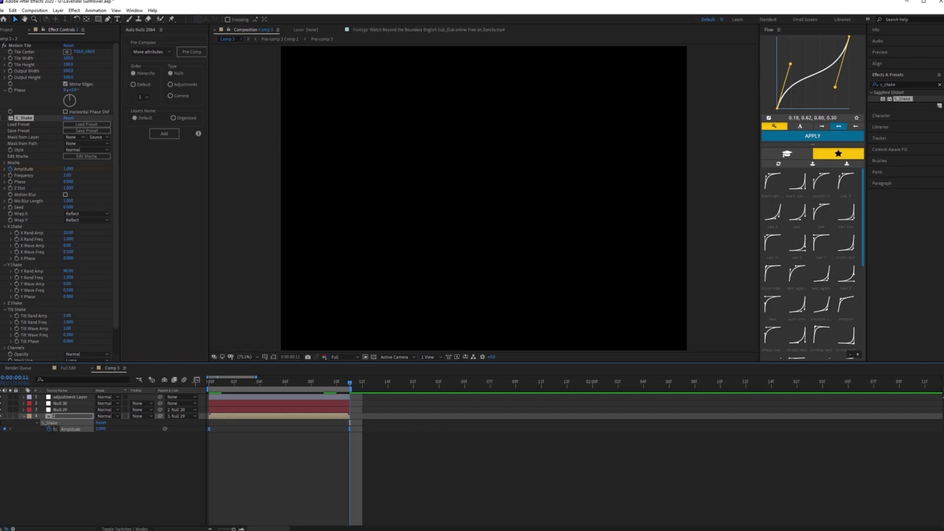
{"action": "left_click", "coordinate": [196, 381]}
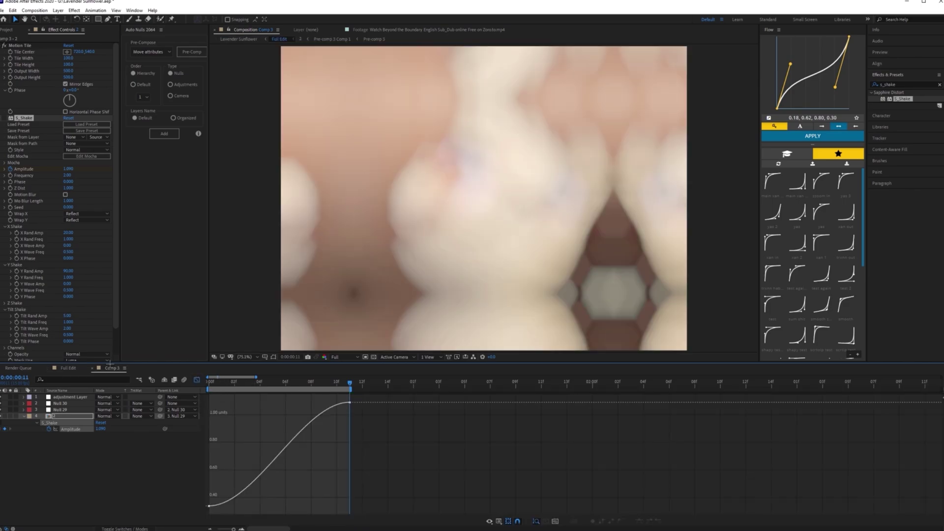
{"action": "left_click_drag", "start_coordinate": [392, 497], "coordinate": [293, 392]}
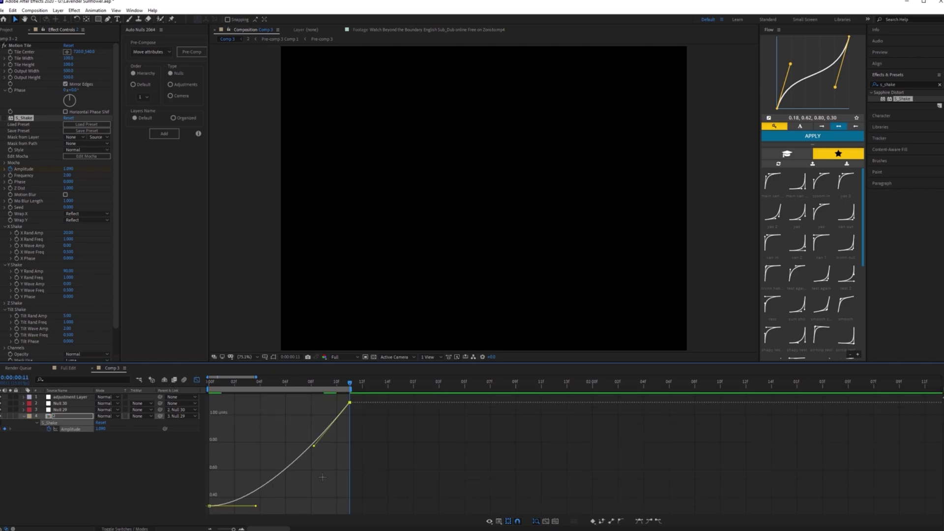
{"action": "left_click_drag", "start_coordinate": [314, 446], "coordinate": [346, 468]}
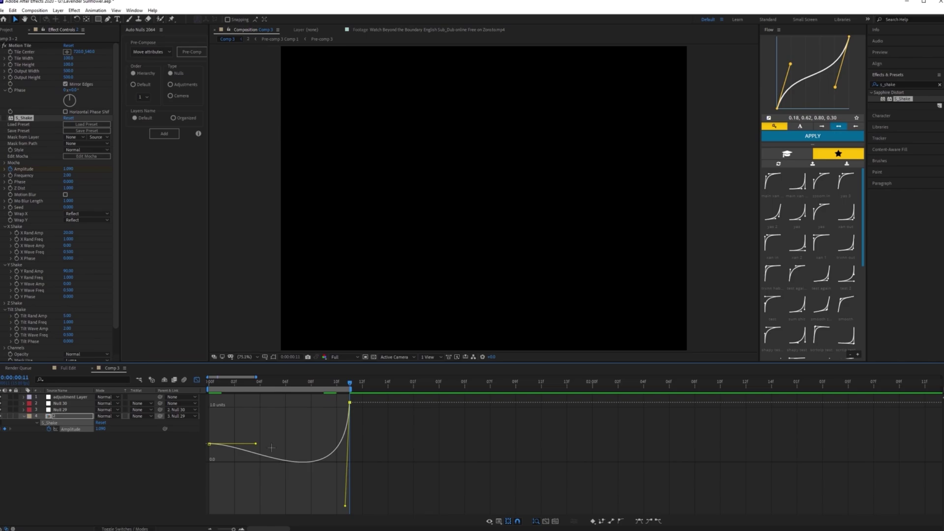
{"action": "left_click_drag", "start_coordinate": [256, 443], "coordinate": [315, 423]}
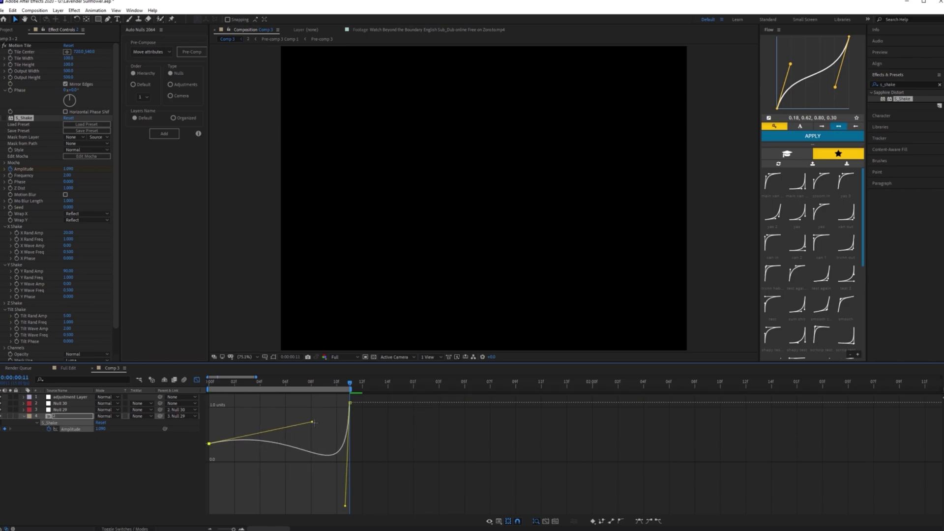
{"action": "key", "text": "space"}
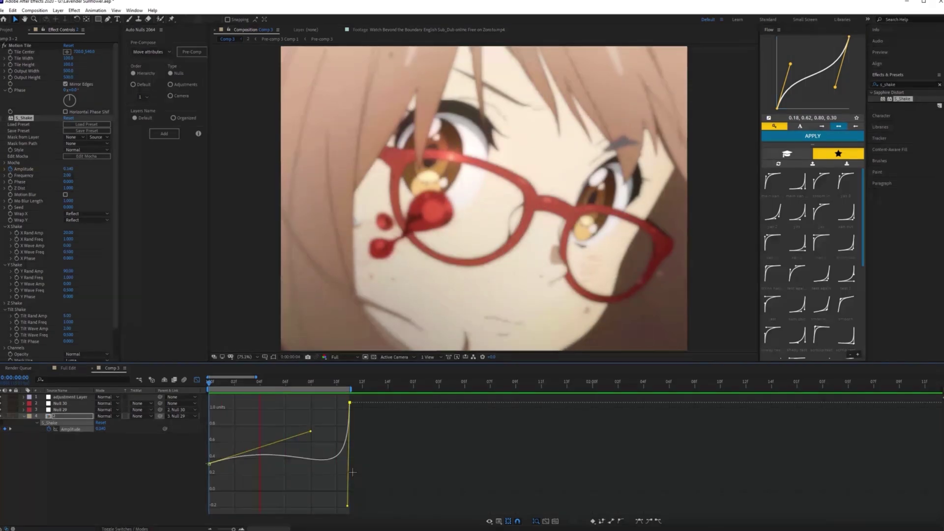
Return to the first frame and switch from the Graph Editor back to layer bars.
{"action": "left_click", "coordinate": [126, 425]}
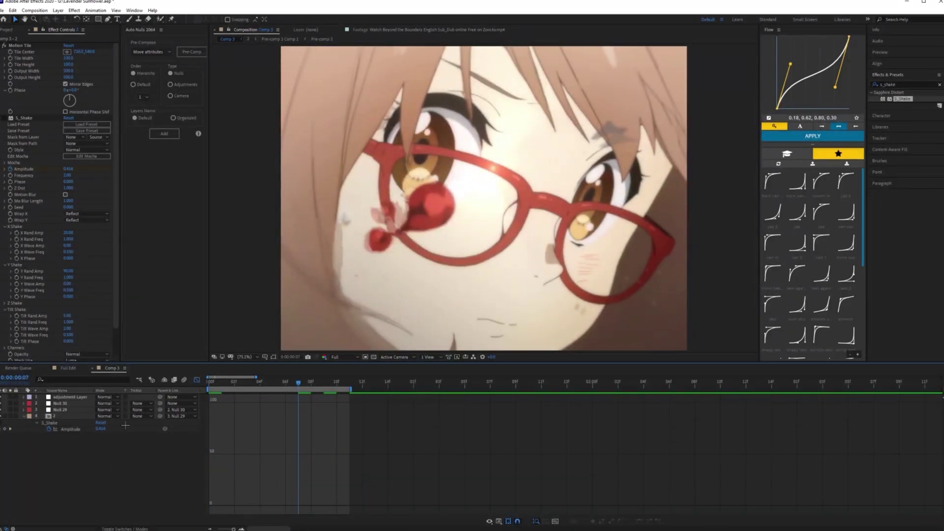
{"action": "key", "text": "Home"}
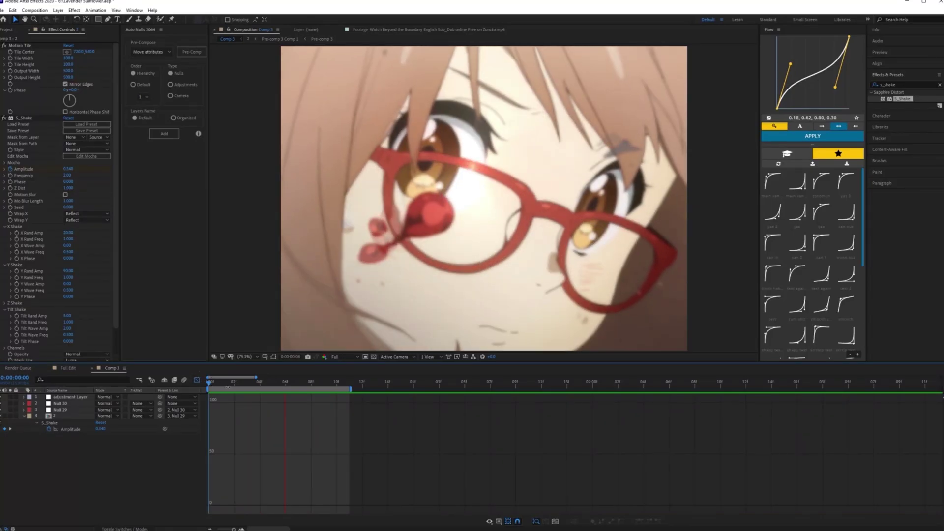
{"action": "left_click", "coordinate": [218, 383]}
{"action": "key", "text": "Home"}
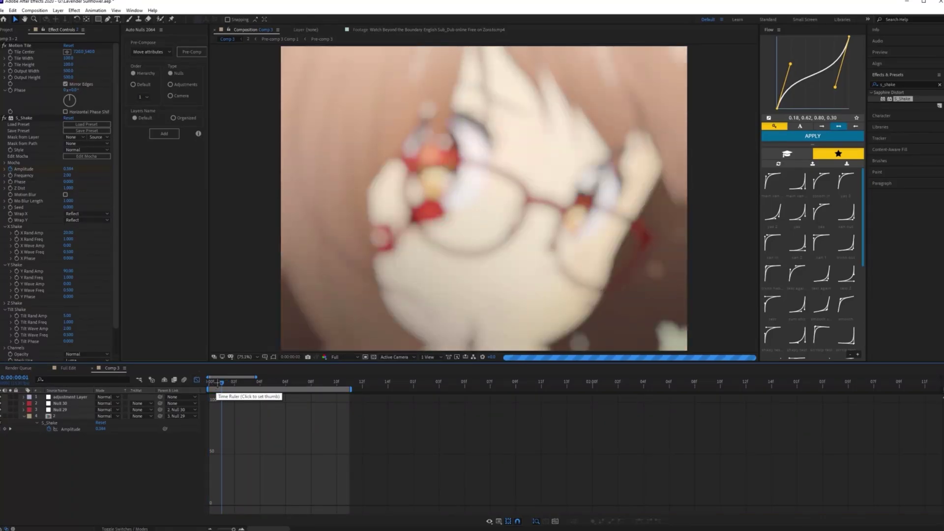
{"action": "key", "text": "shift+F3"}
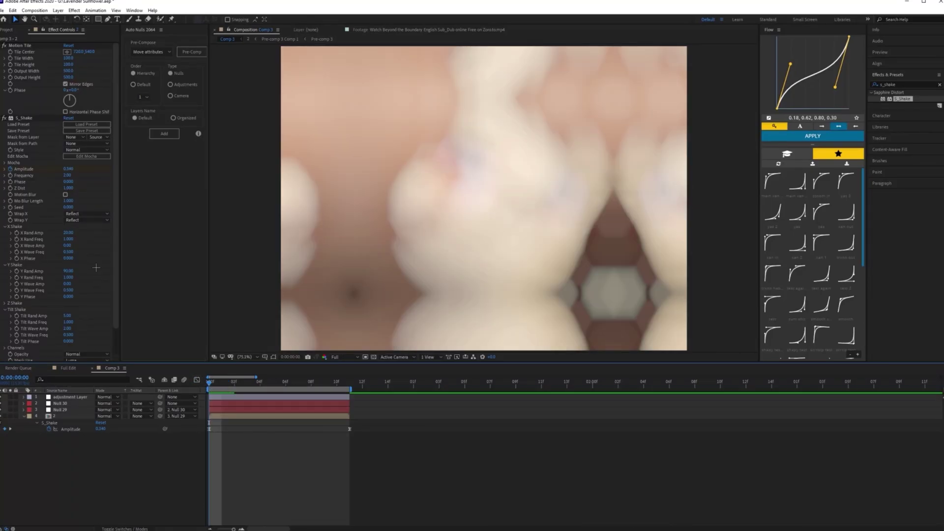
Change the starting Amplitude keyframe to 0.400 and preview the shake from the start.
{"action": "left_click", "coordinate": [68, 169]}
{"action": "type", "text": "4"}
{"action": "key", "text": "Return"}
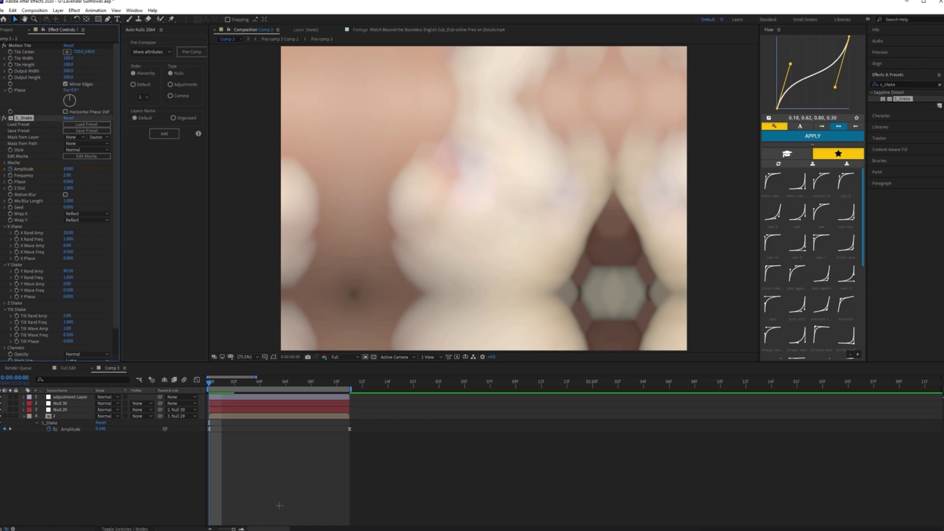
{"action": "key", "text": "space"}
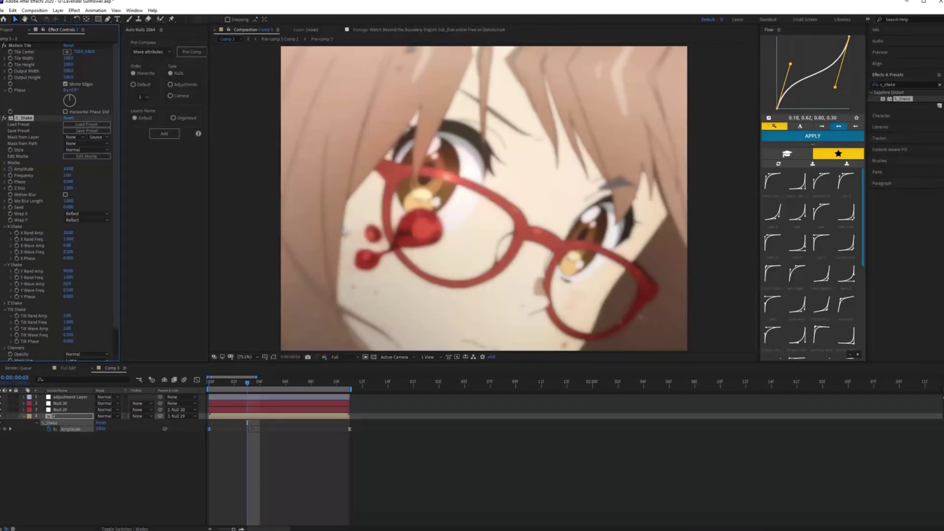
{"action": "left_click", "coordinate": [68, 169]}
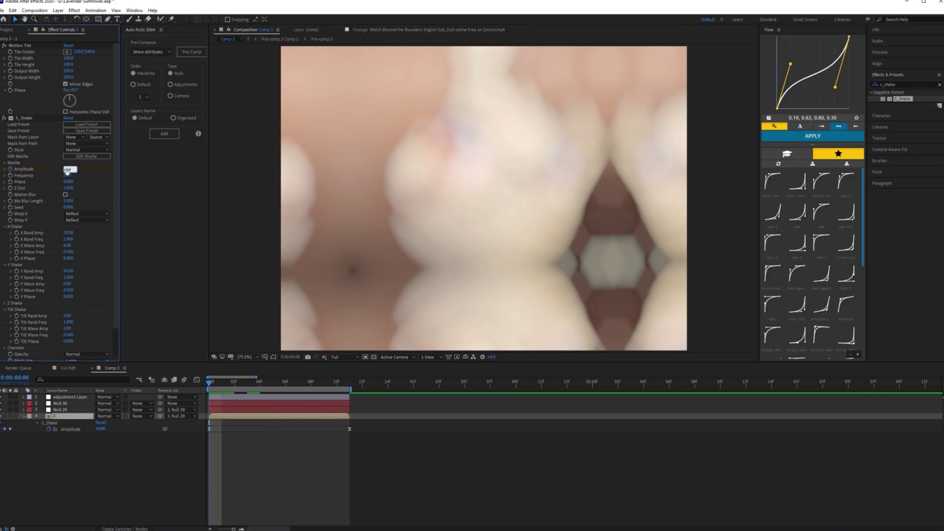
{"action": "type", "text": ".4"}
{"action": "key", "text": "Return"}
{"action": "key", "text": "space"}
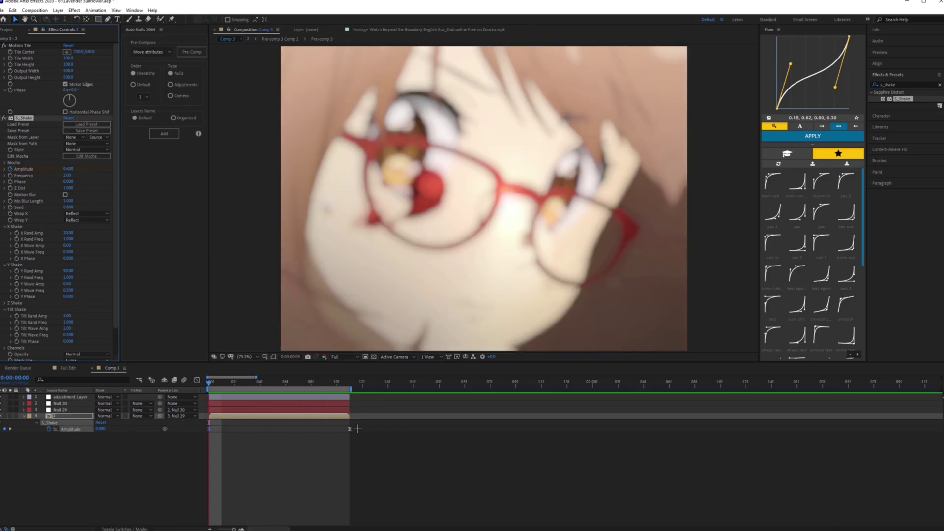